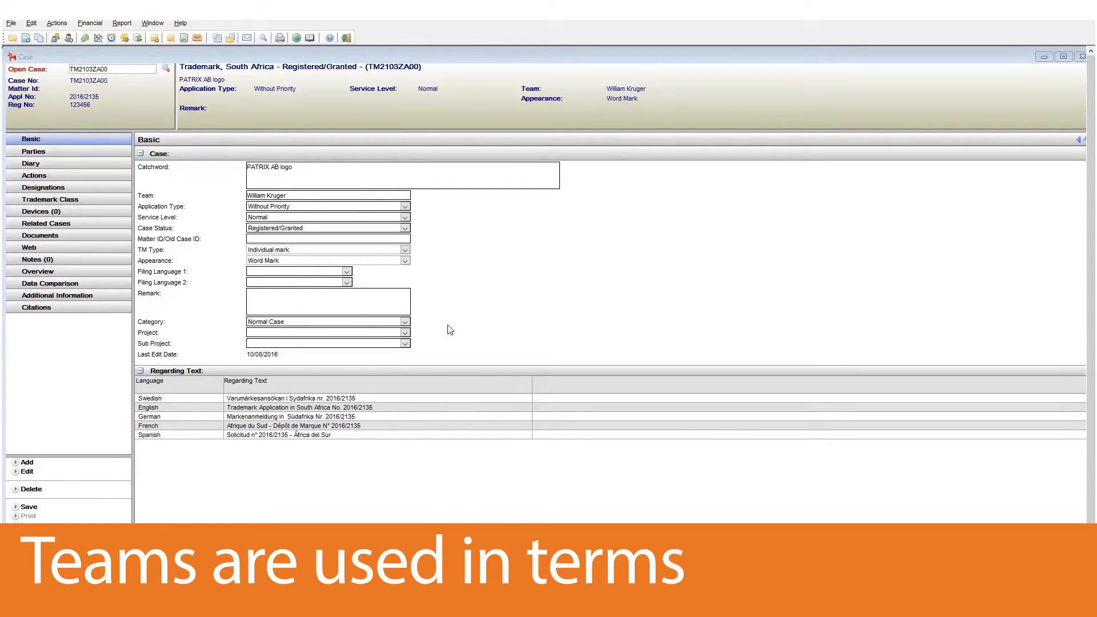
# Step: Open the case's actions and, from the workflow of term 5001, choose term 5005 (order renewal via agent) for registration
pyautogui.click(67, 176)
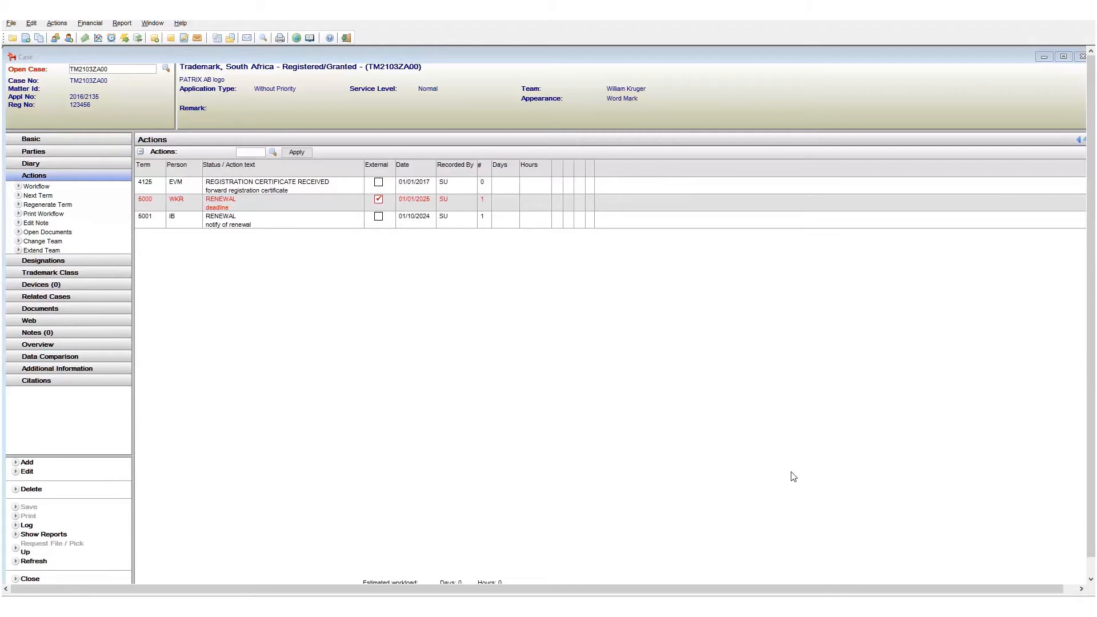
pyautogui.click(341, 221)
pyautogui.doubleClick(342, 221)
pyautogui.click(542, 374)
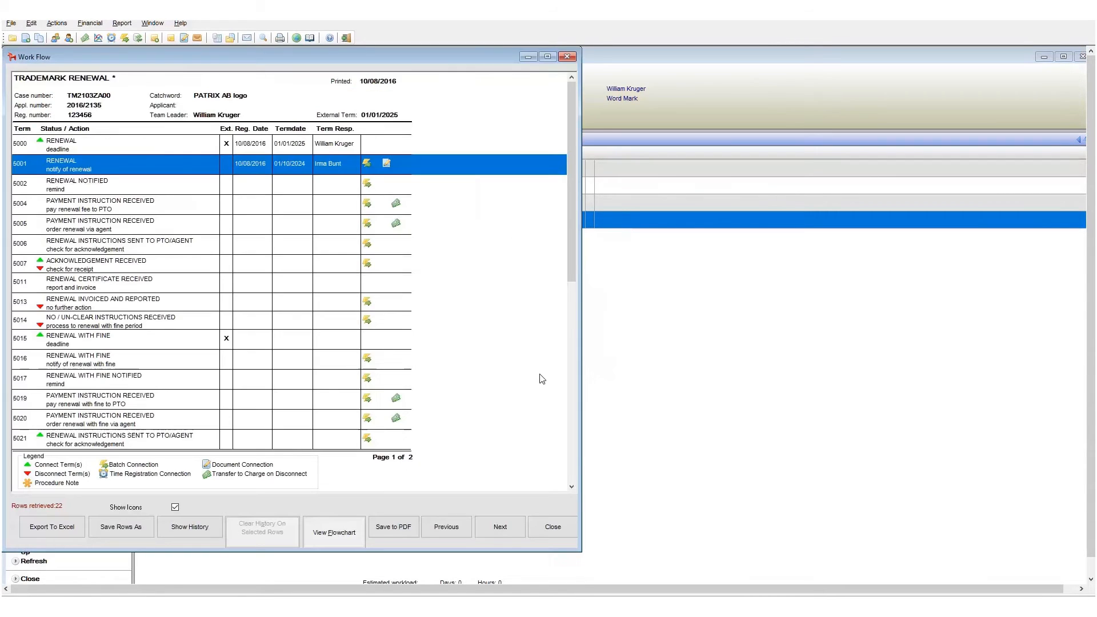
pyautogui.click(116, 226)
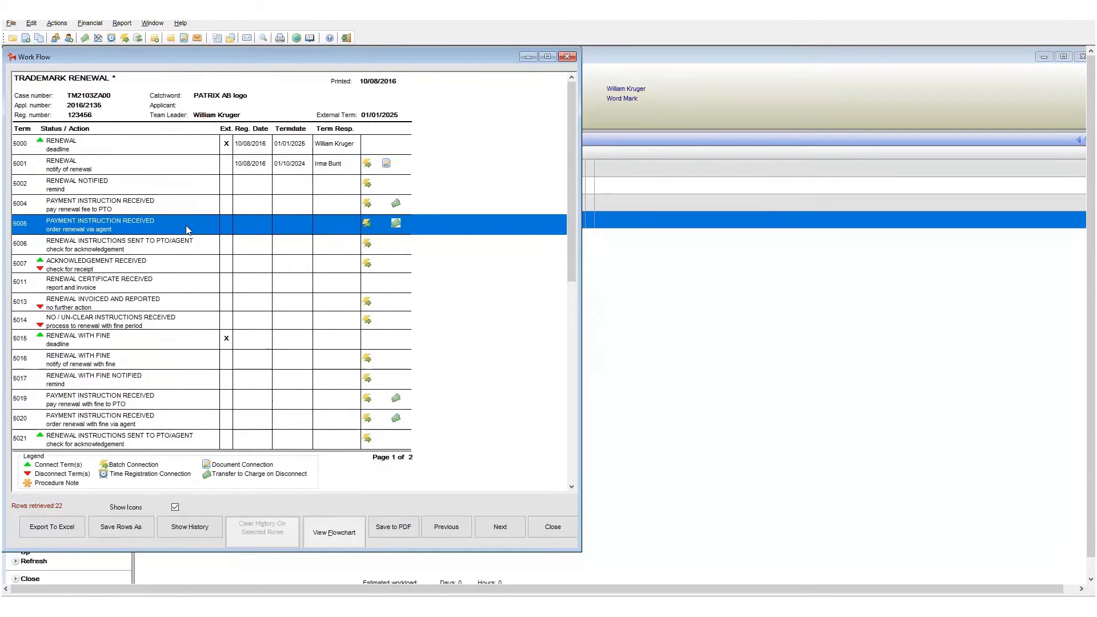
pyautogui.doubleClick(186, 228)
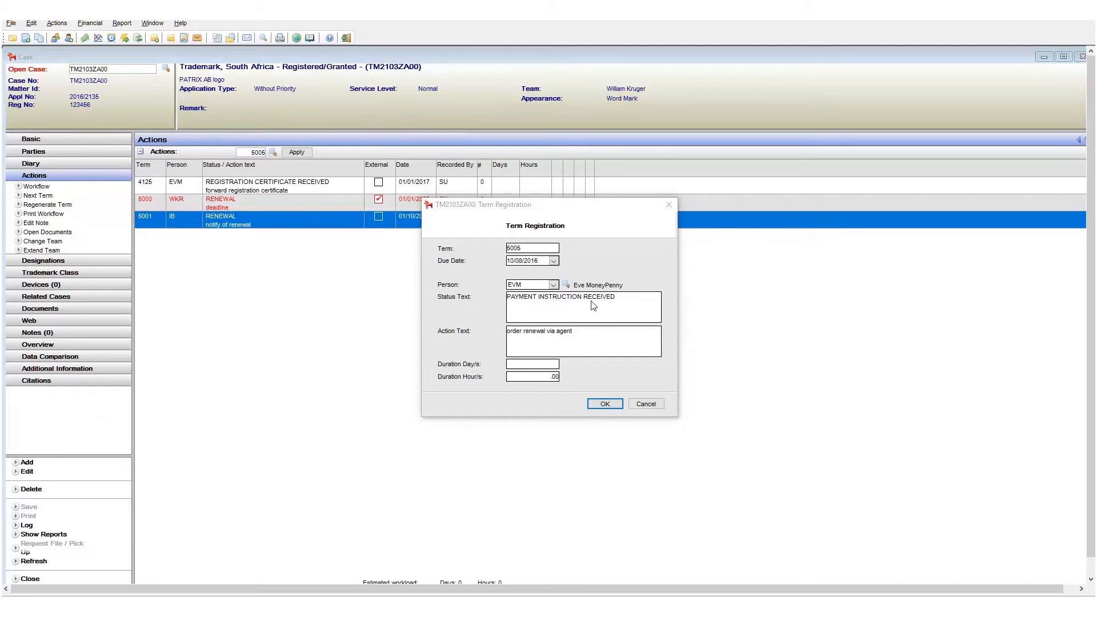
# Step: Check which persons can be chosen as responsible for term 5005 in its registration
pyautogui.click(558, 285)
pyautogui.click(559, 284)
pyautogui.click(548, 284)
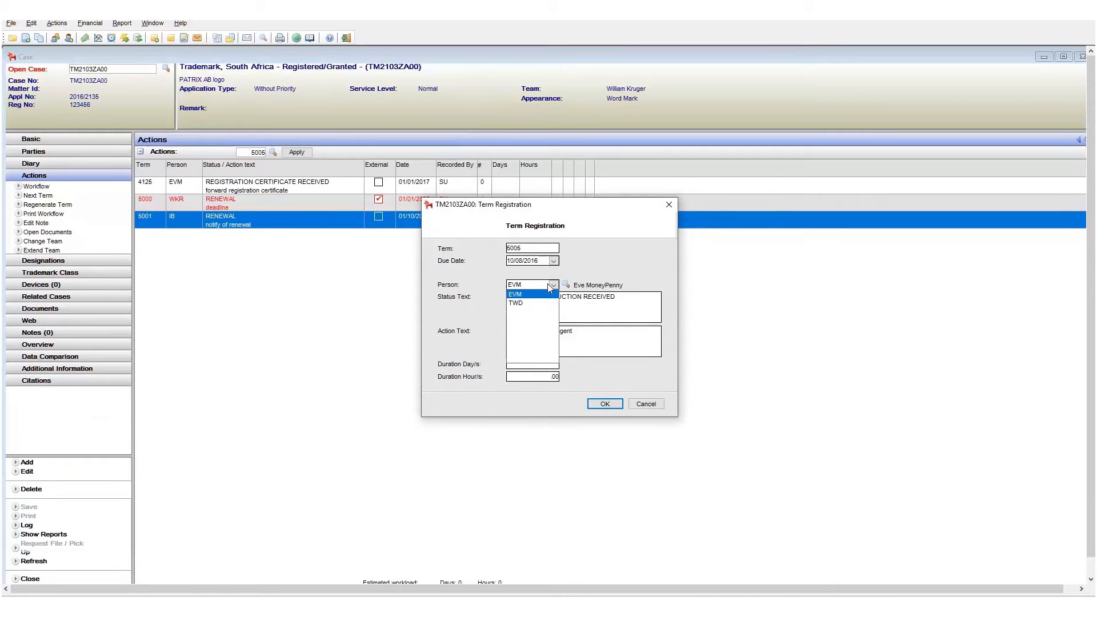
pyautogui.click(620, 233)
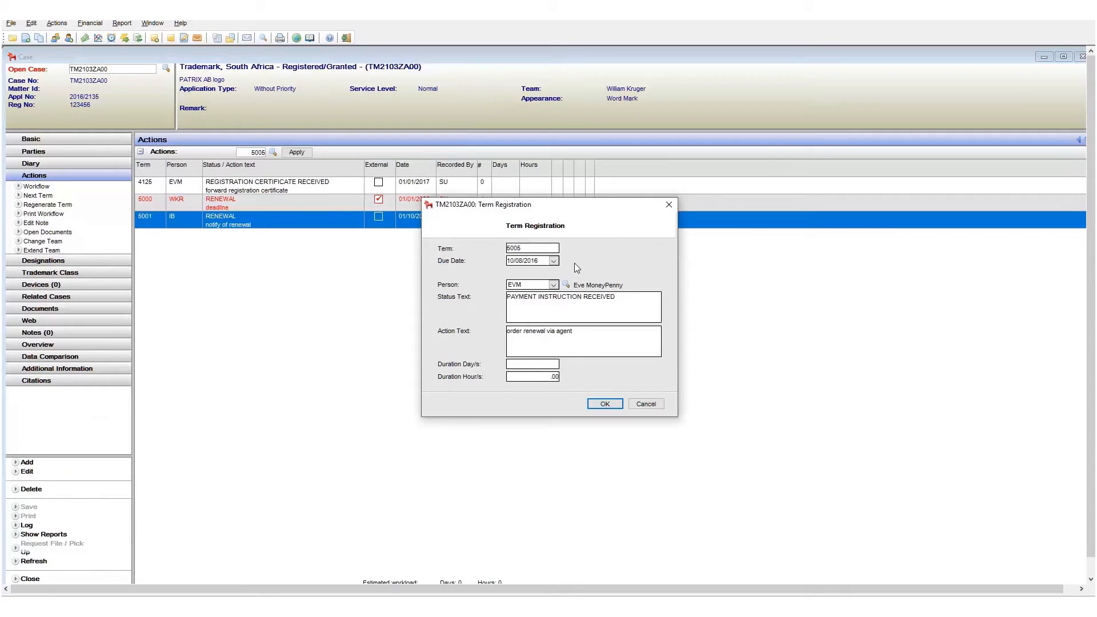
pyautogui.click(553, 285)
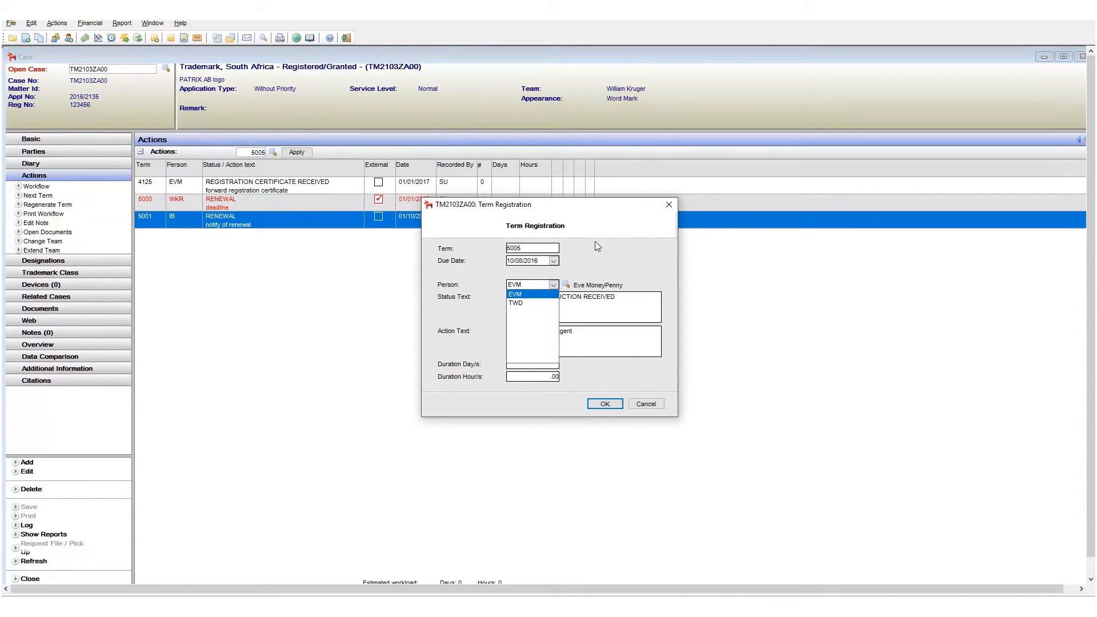
pyautogui.click(605, 226)
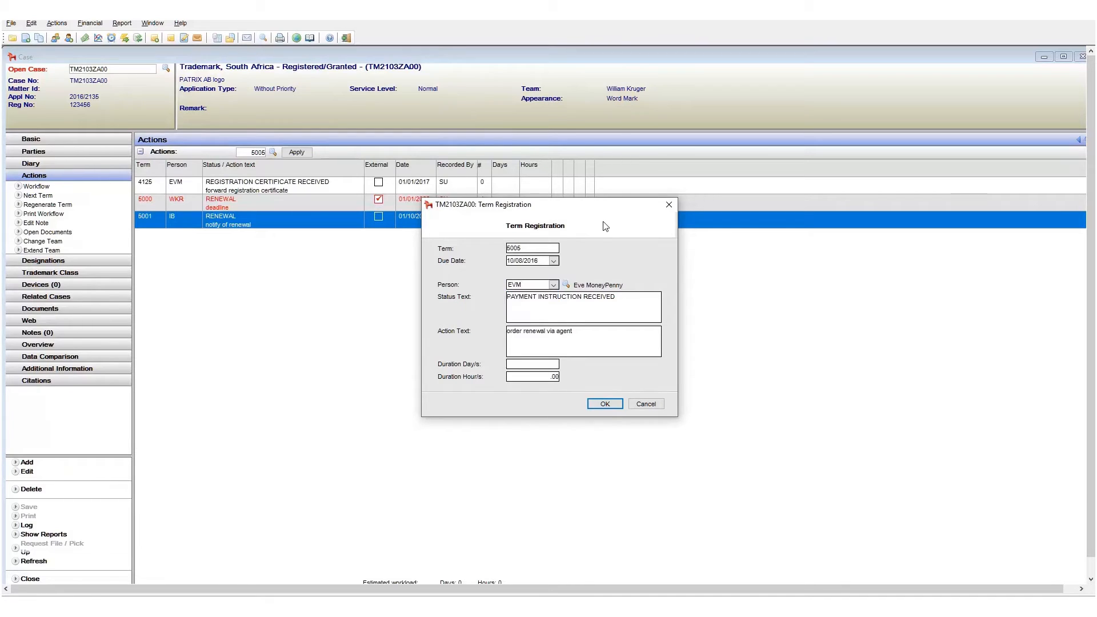
# Step: Add the employee with login ID IB to the workgroup as the person for term 5005 and register the term
pyautogui.click(565, 284)
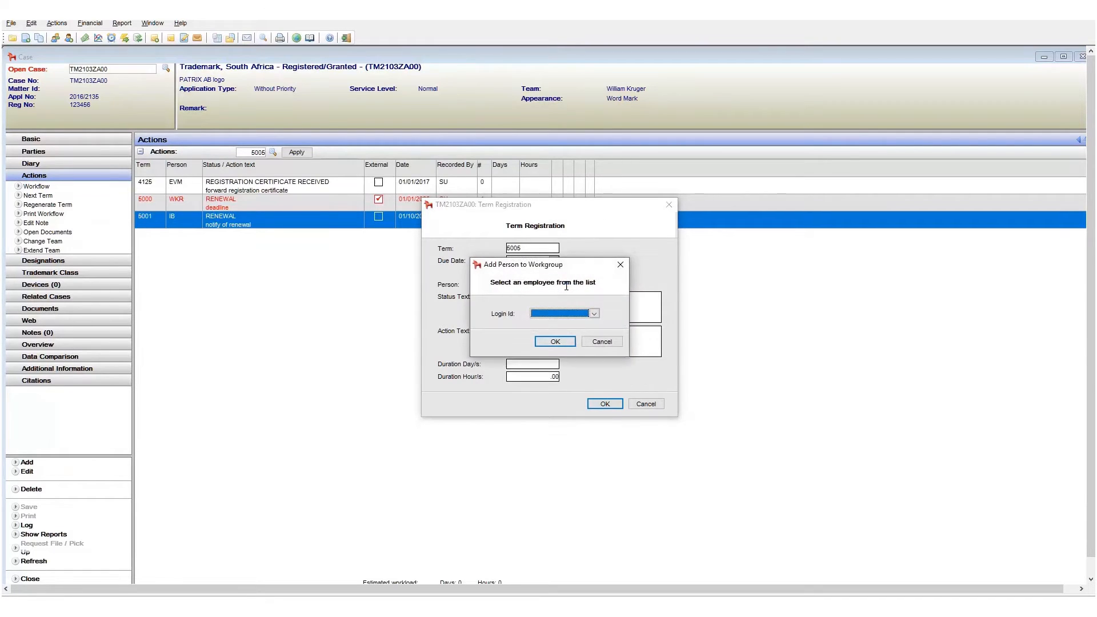
pyautogui.click(590, 315)
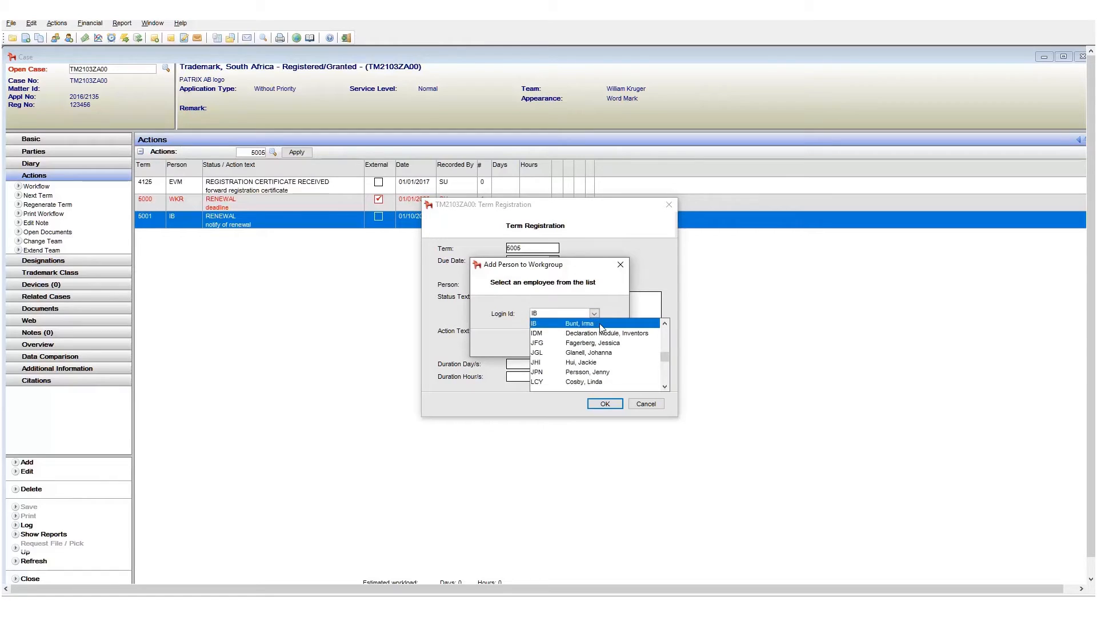
pyautogui.click(600, 324)
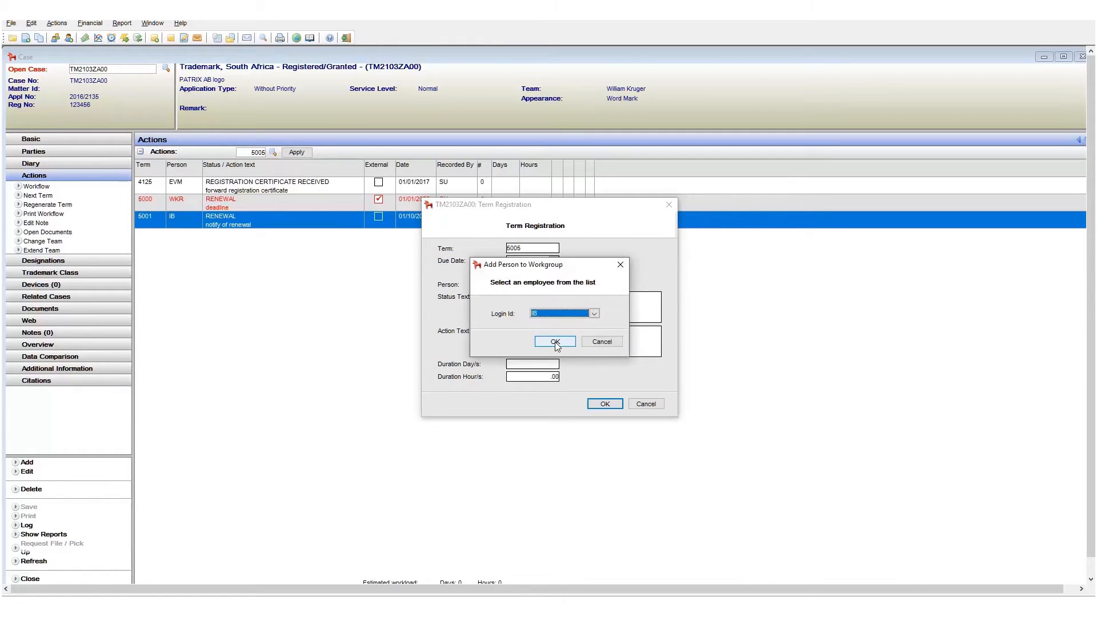
pyautogui.click(555, 341)
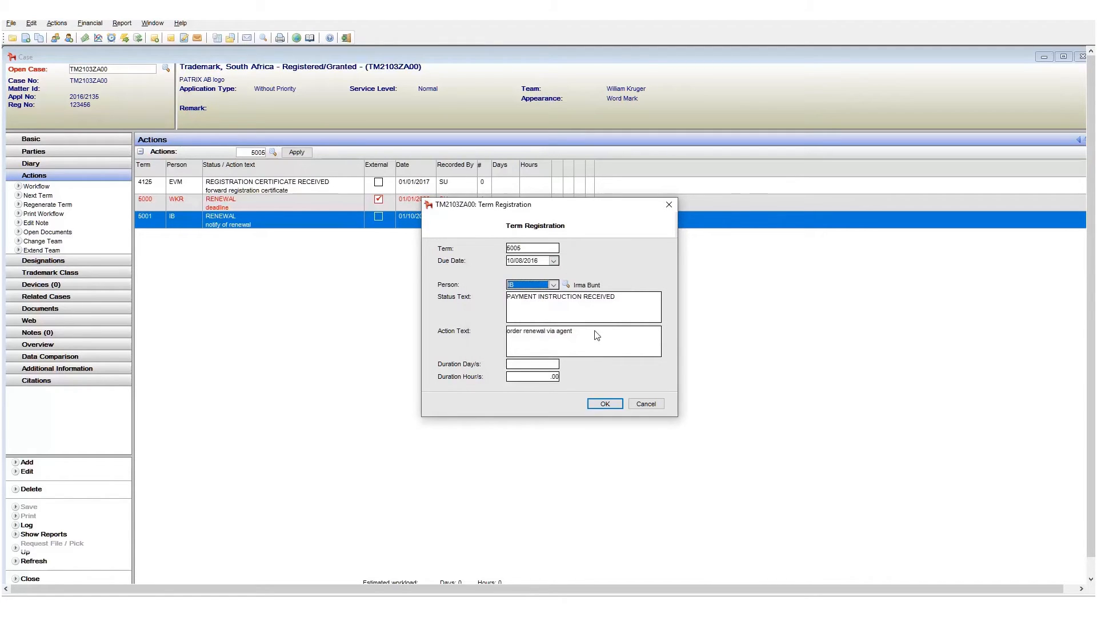
pyautogui.click(604, 403)
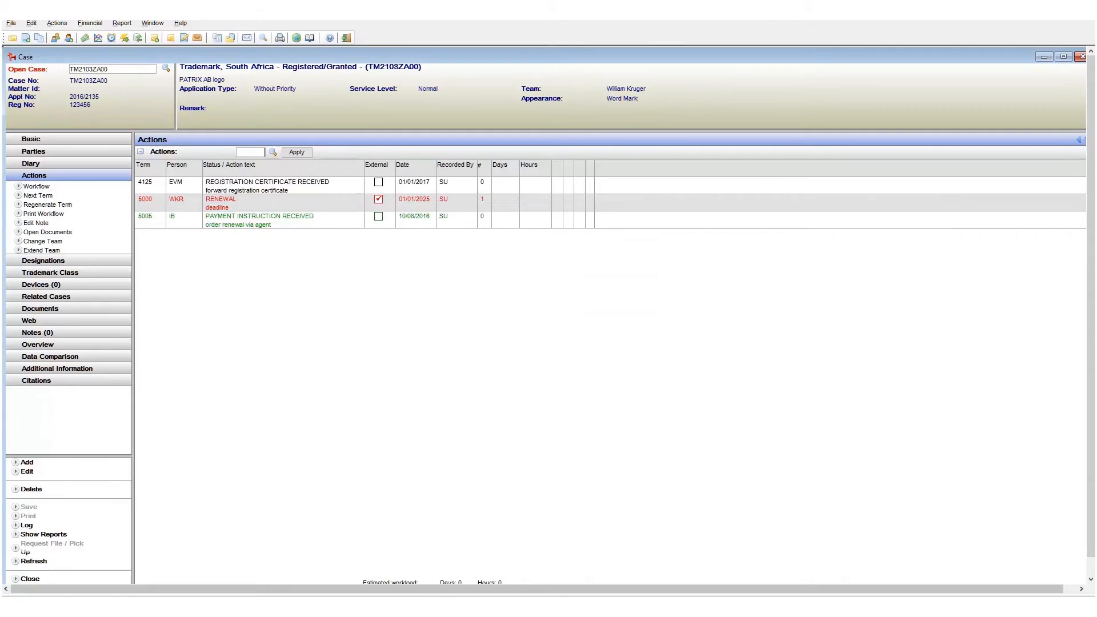
pyautogui.moveTo(436, 607)
pyautogui.click(496, 568)
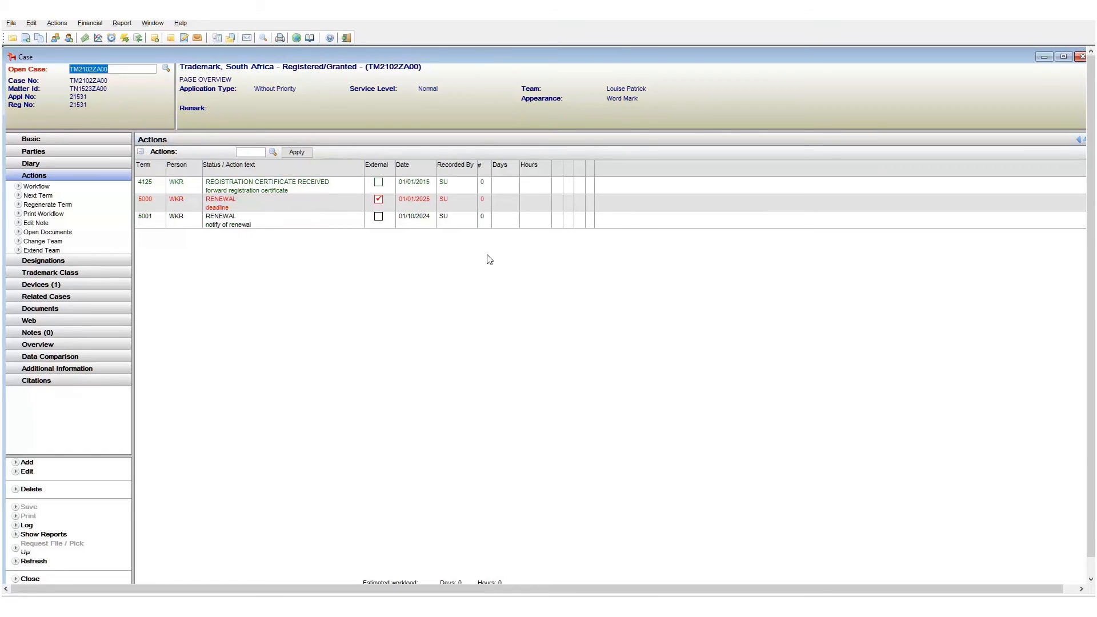
pyautogui.click(511, 313)
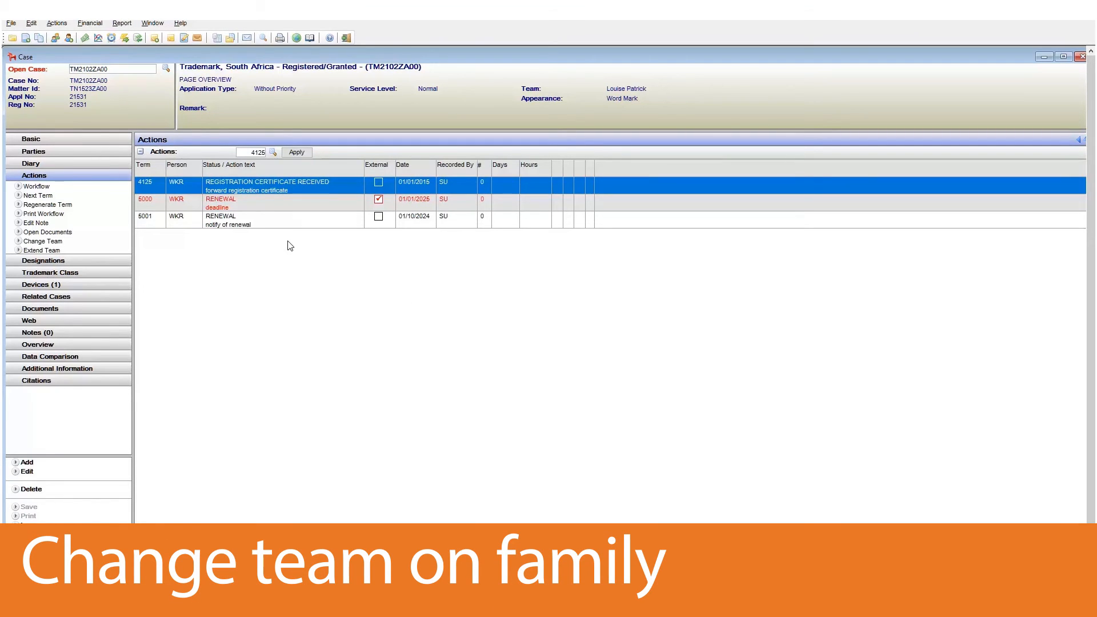
# Step: Change the team on case family 2102 with case type TM - Trademark, choosing the new team leader's team
pyautogui.click(56, 24)
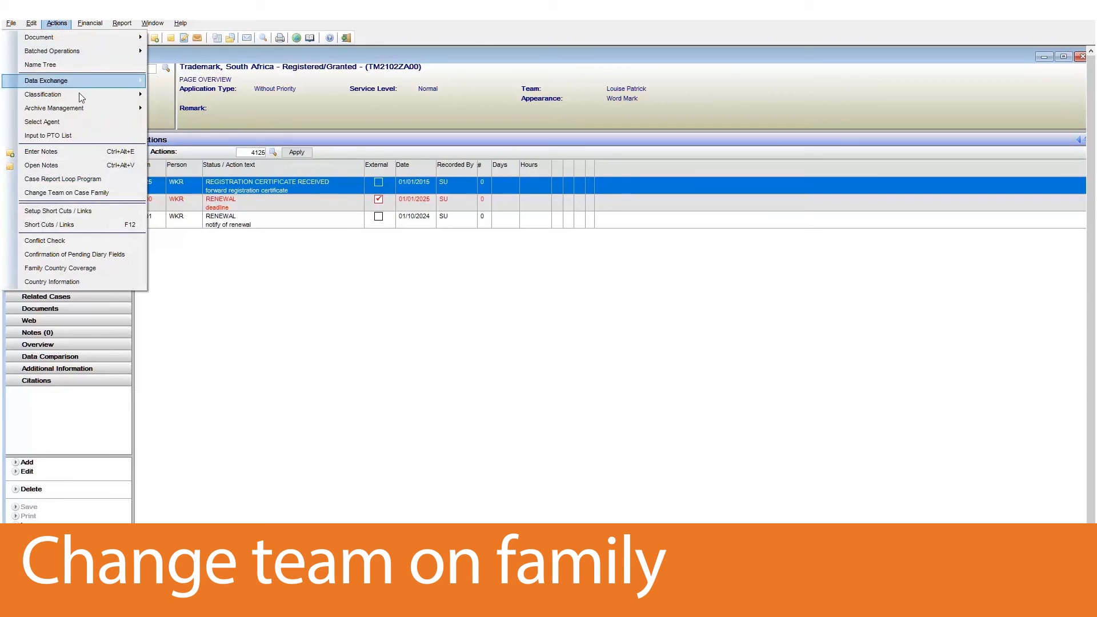
pyautogui.click(100, 195)
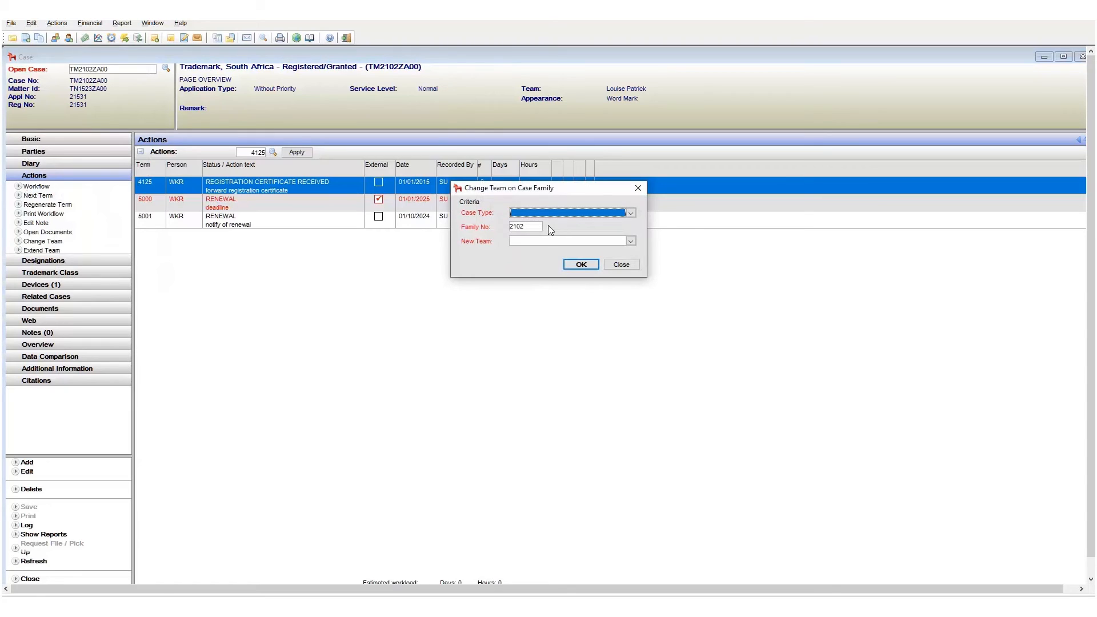
pyautogui.press('t')
pyautogui.click(530, 227)
pyautogui.write('2102')
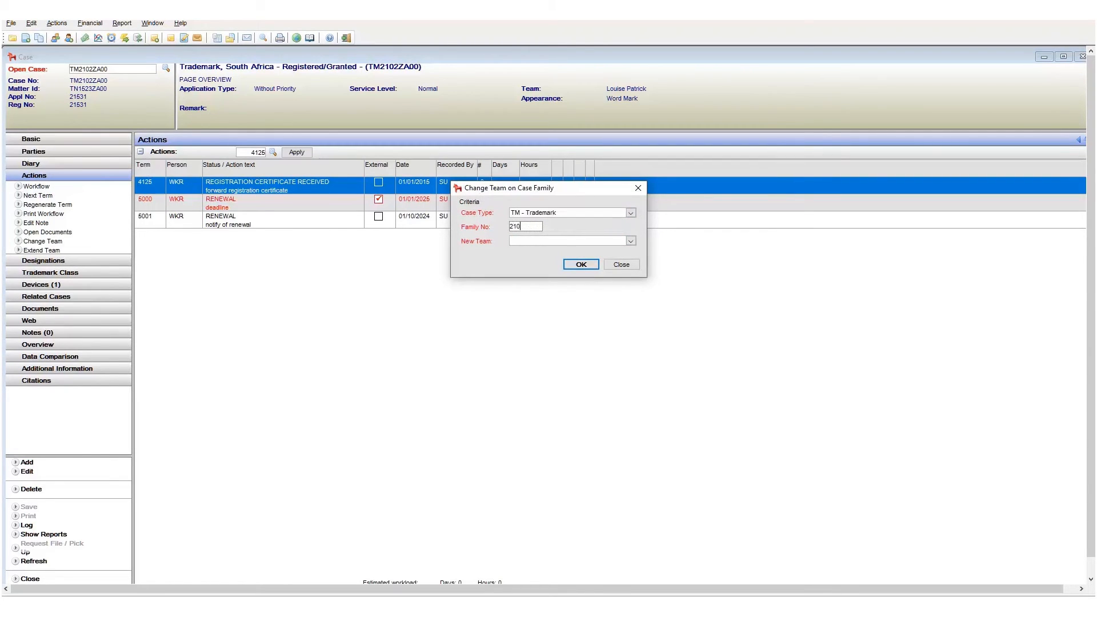
pyautogui.press('Tab')
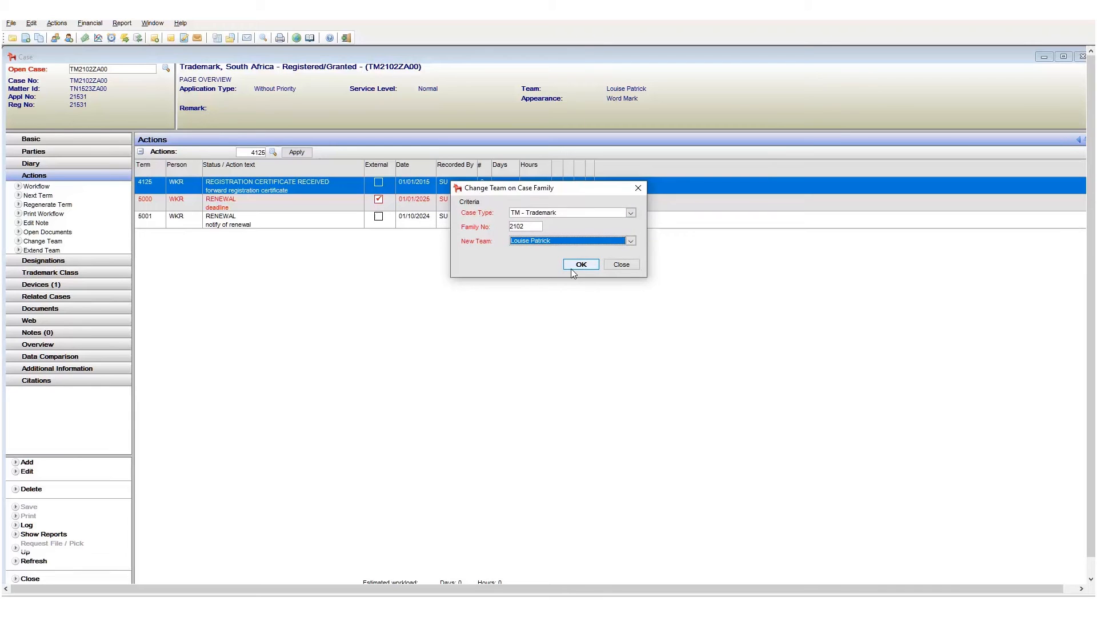
pyautogui.click(576, 266)
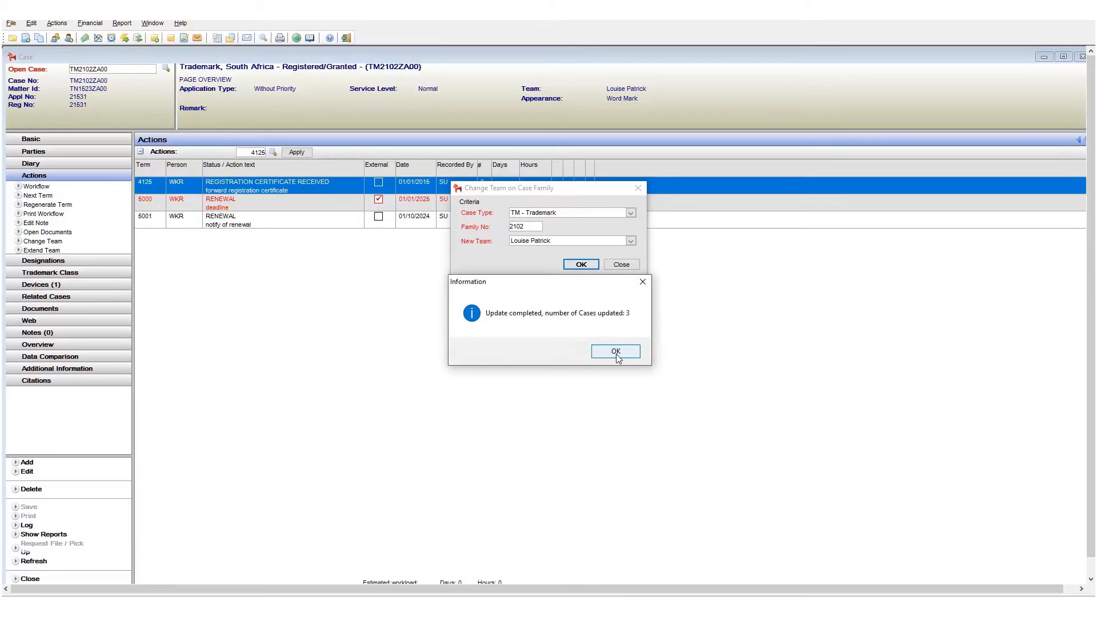
pyautogui.click(616, 352)
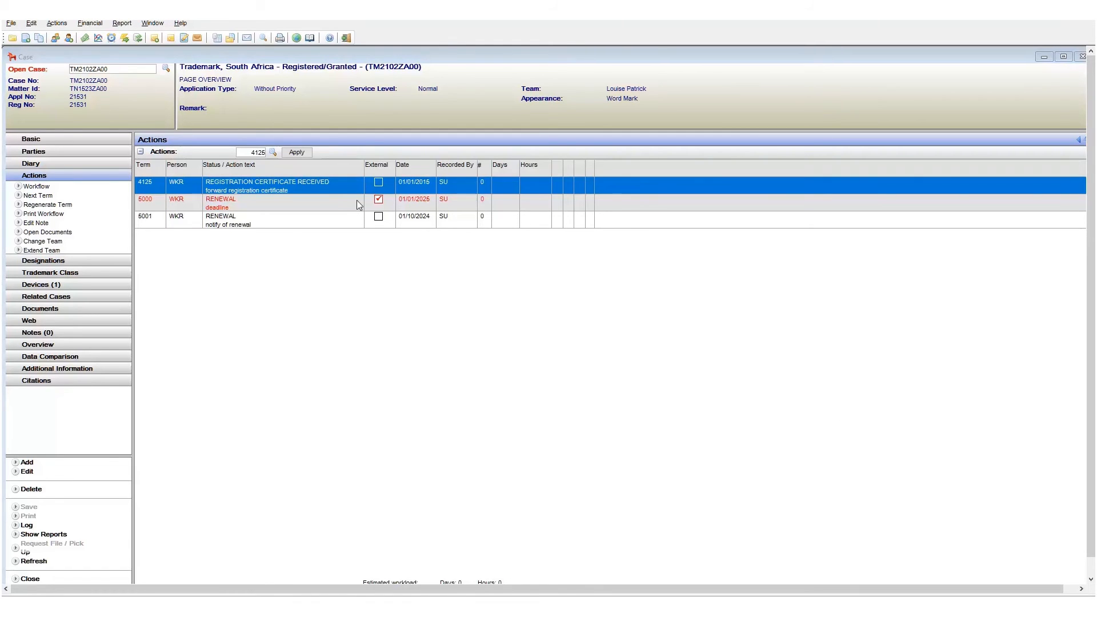
# Step: Check the persons offered when regenerating term 4125, and leave the term registration without saving
pyautogui.rightClick(334, 186)
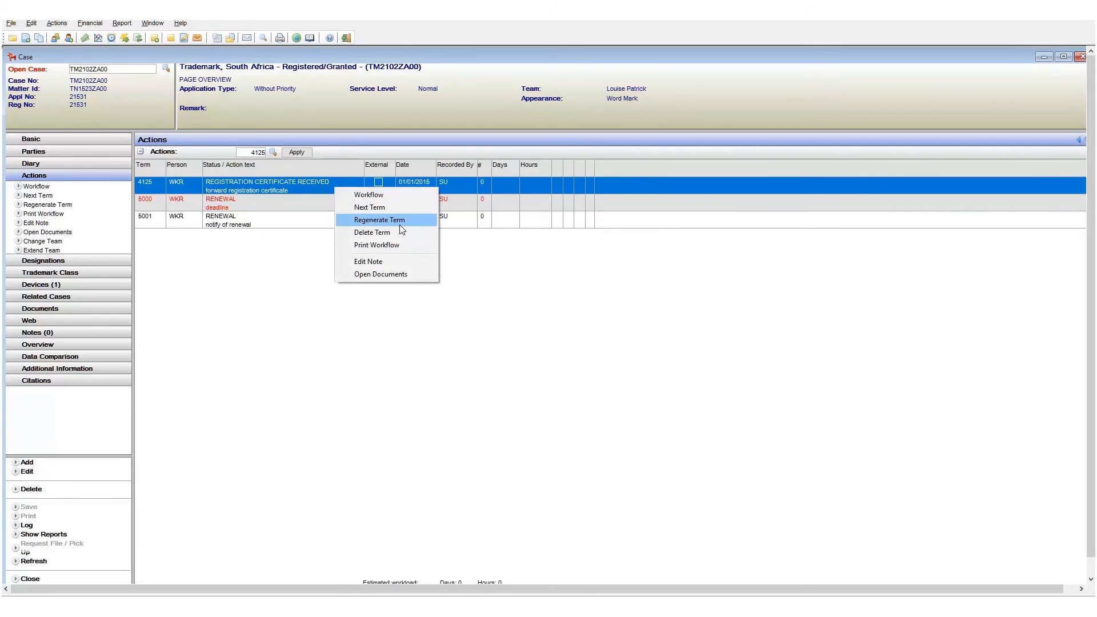
pyautogui.click(379, 220)
pyautogui.click(552, 284)
pyautogui.click(647, 383)
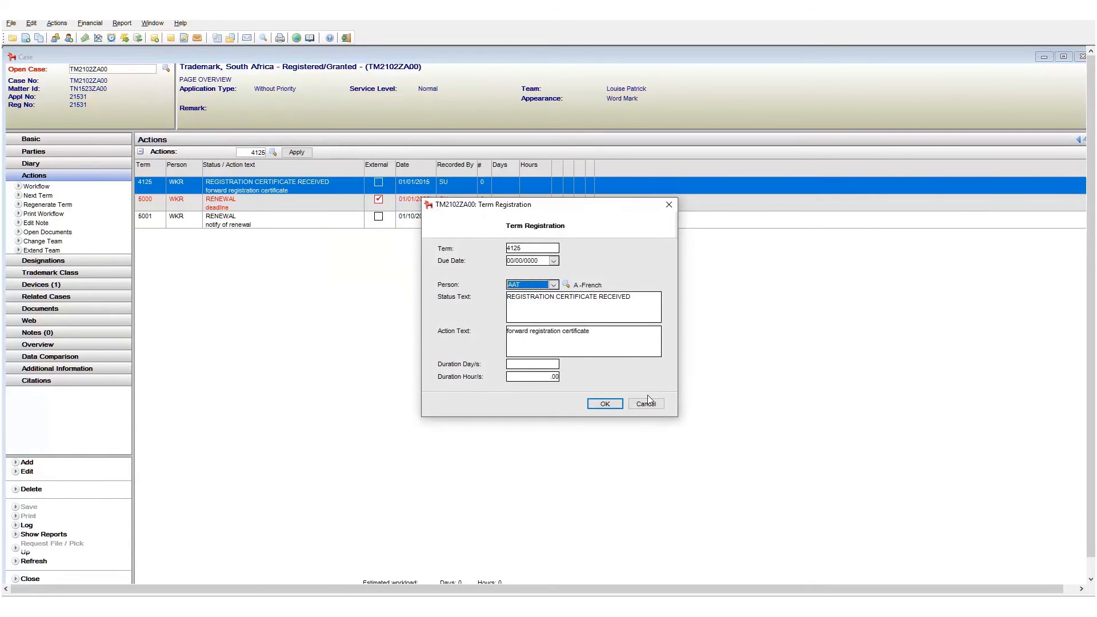
pyautogui.click(646, 403)
pyautogui.click(588, 355)
# Step: Open case TM2103ZA00
pyautogui.doubleClick(120, 69)
pyautogui.write('TM2103ZA00')
pyautogui.press('Return')
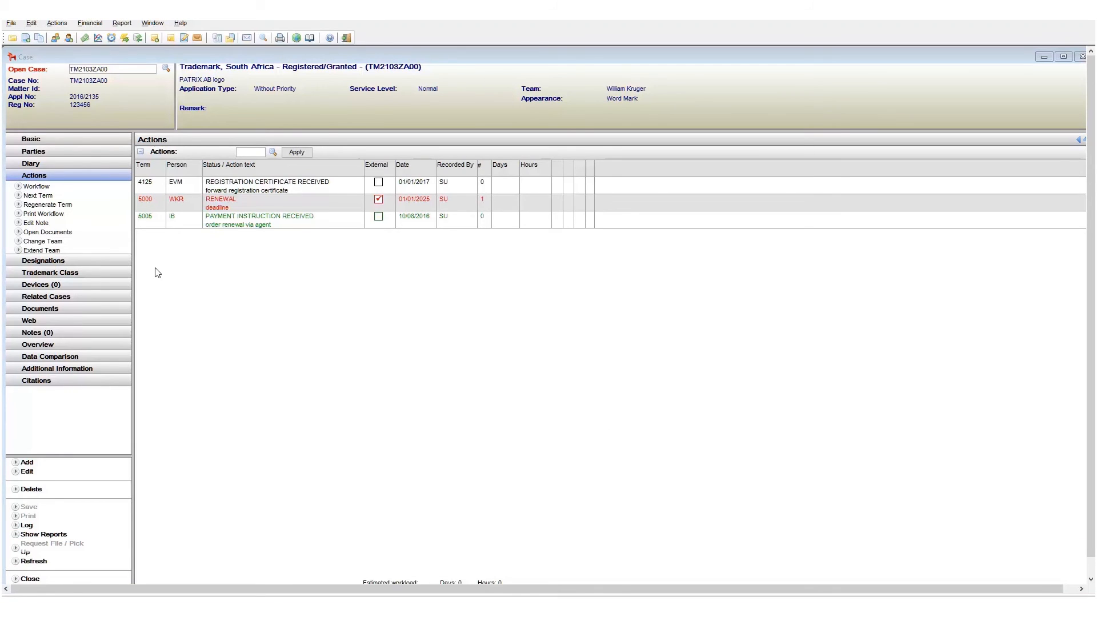
# Step: Start a team change on the case and load the active terms and members for the chosen new team
pyautogui.click(52, 241)
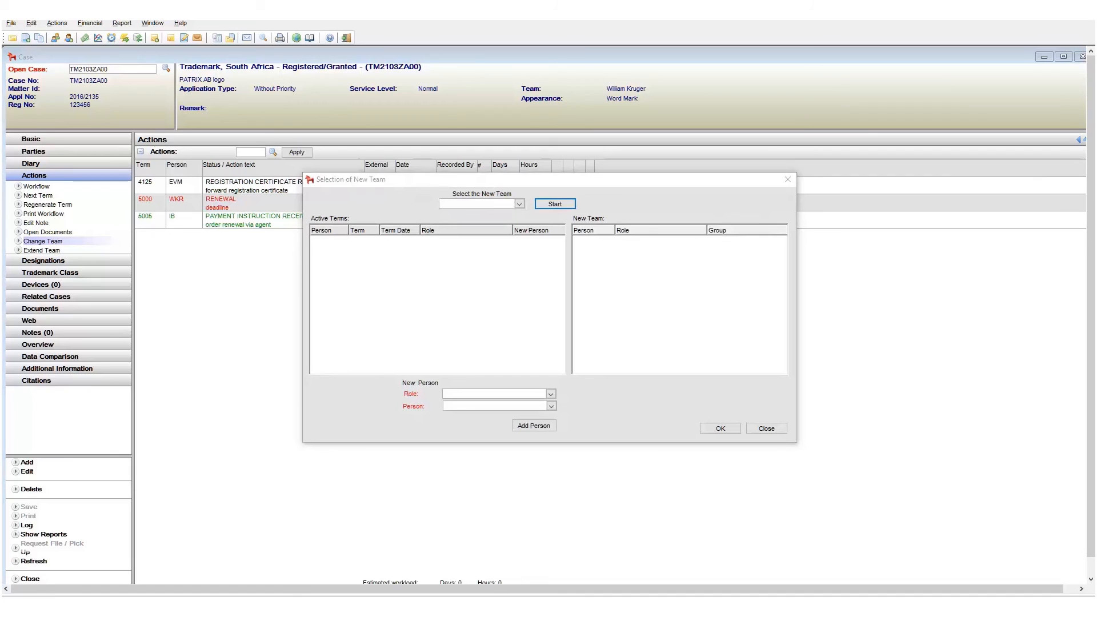
pyautogui.click(520, 204)
pyautogui.click(500, 231)
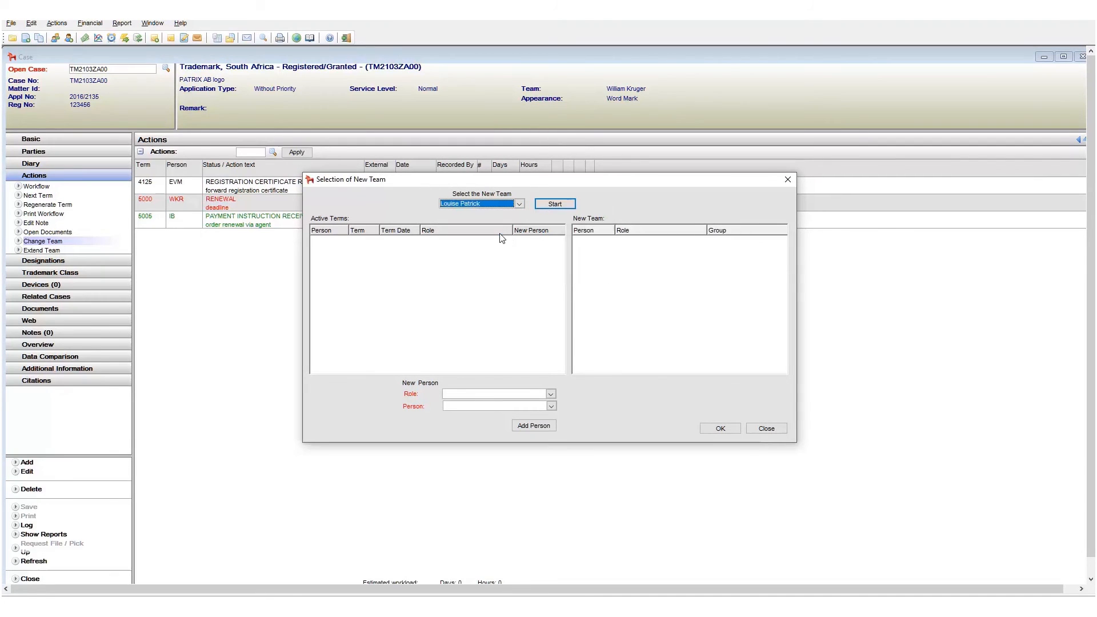
pyautogui.click(562, 206)
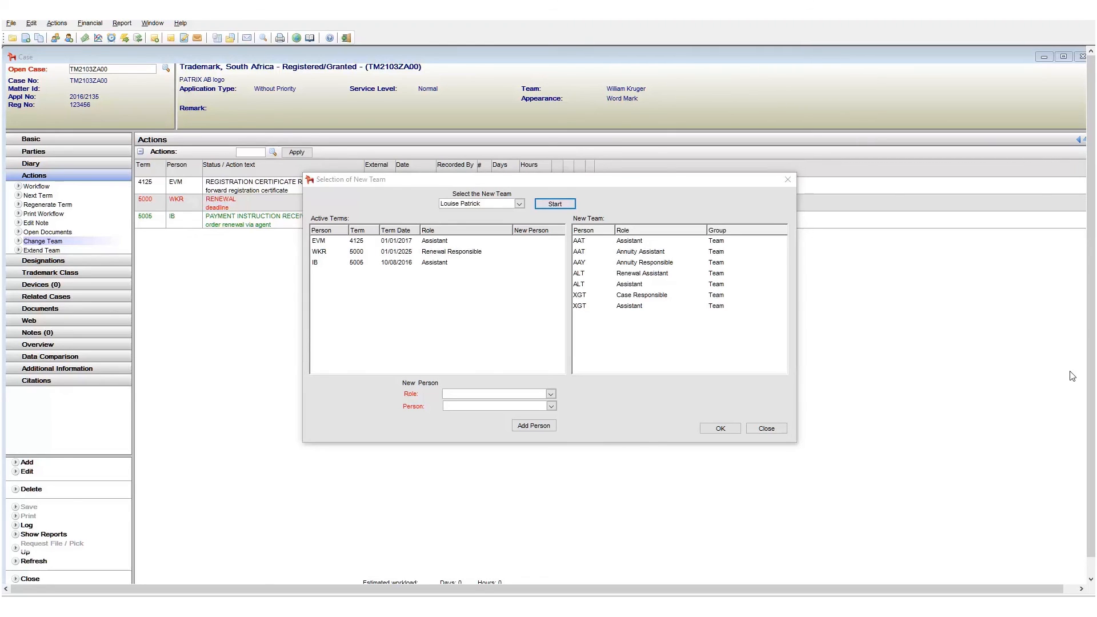
# Step: Assign AAT from the new team, in the Assistant role, as the new person for terms 4125 and 5005
pyautogui.click(324, 244)
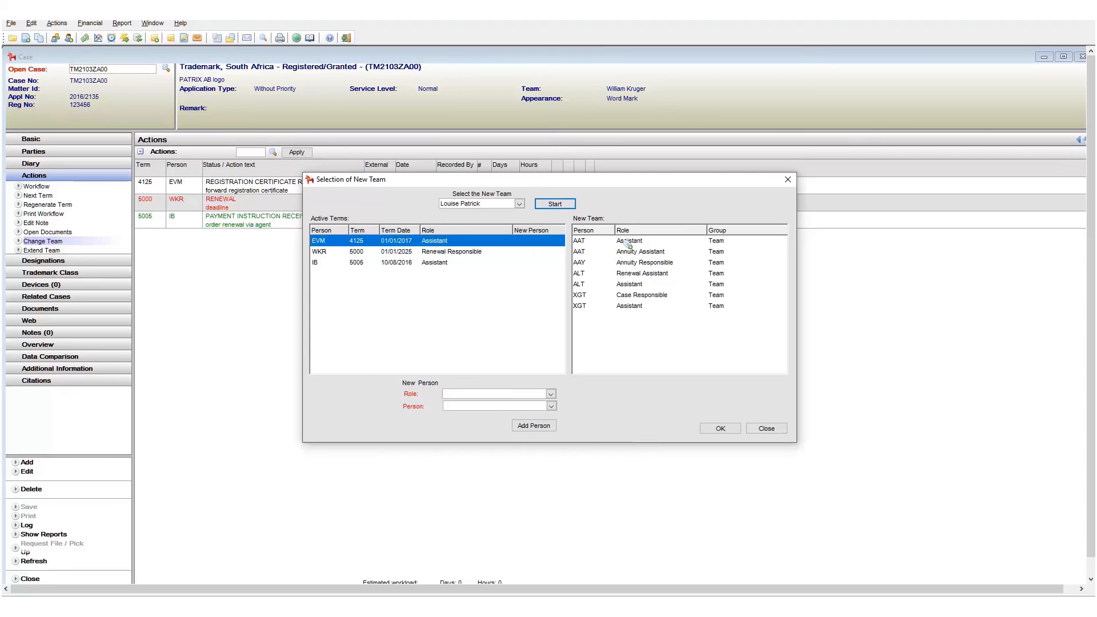
pyautogui.moveTo(625, 241); pyautogui.dragTo(624, 241)
pyautogui.click(337, 267)
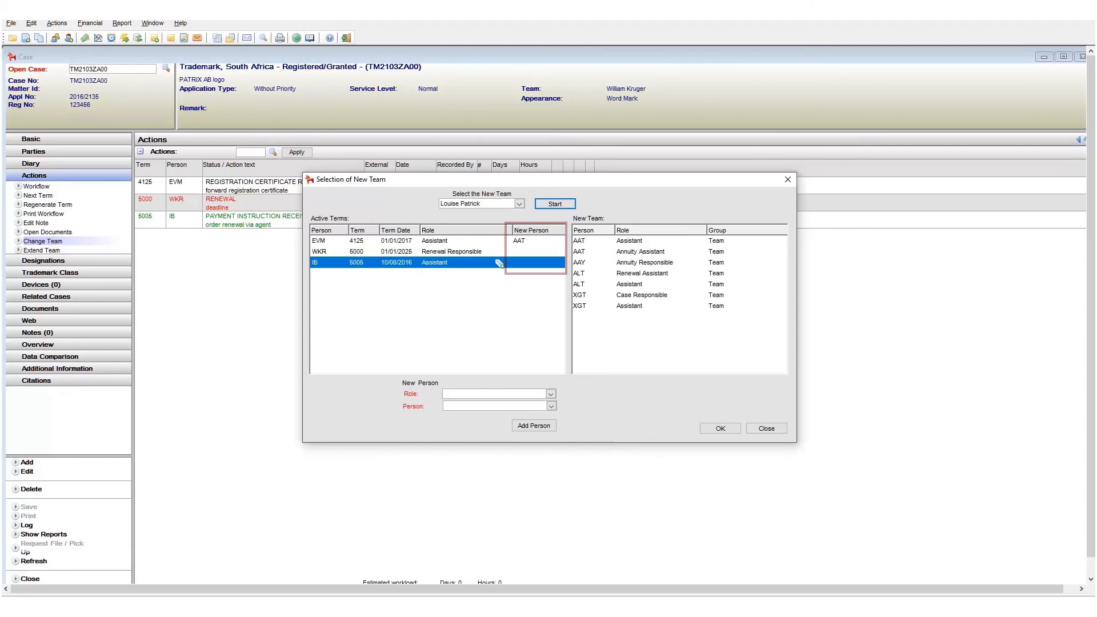
pyautogui.moveTo(613, 240); pyautogui.dragTo(613, 241)
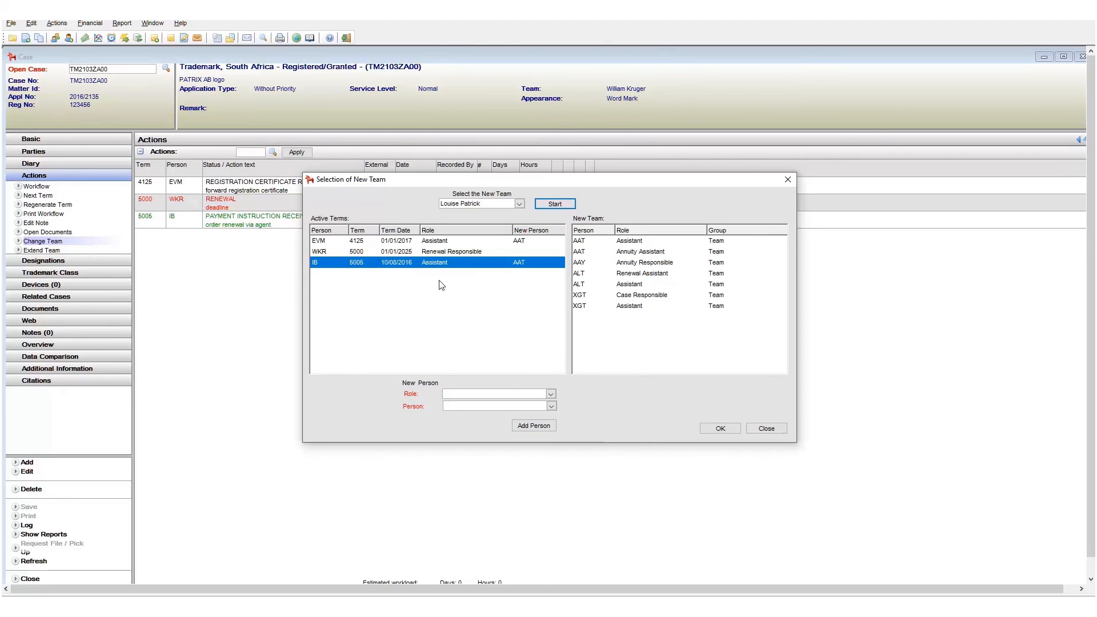
# Step: Add WKR to the new team as Renewal Responsible for term 5000 and apply the team change
pyautogui.click(434, 253)
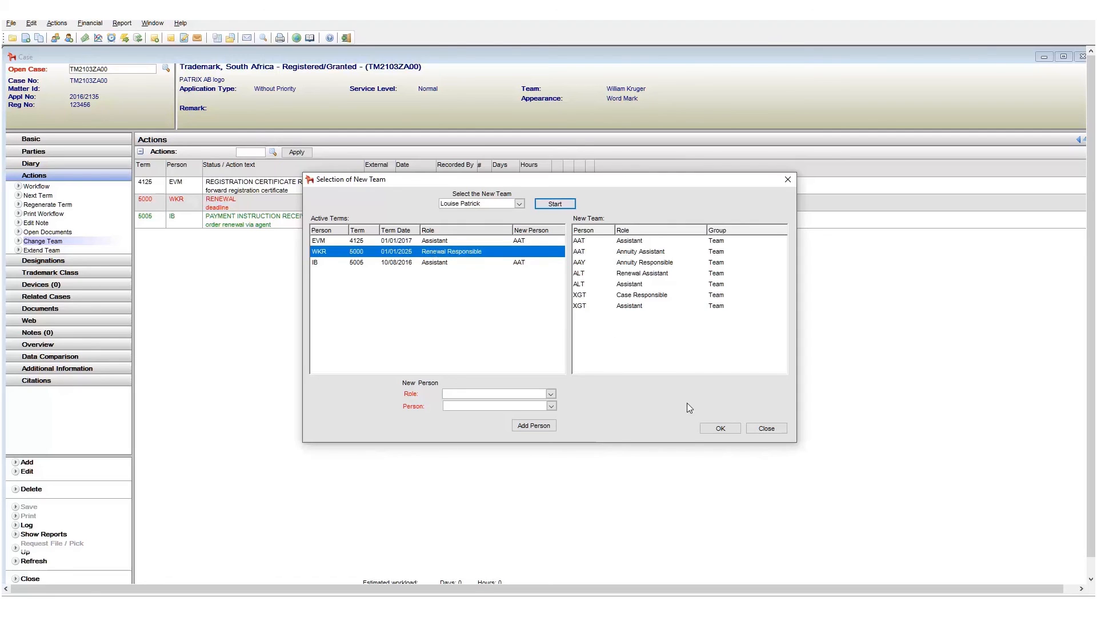
pyautogui.click(553, 395)
pyautogui.press('r')
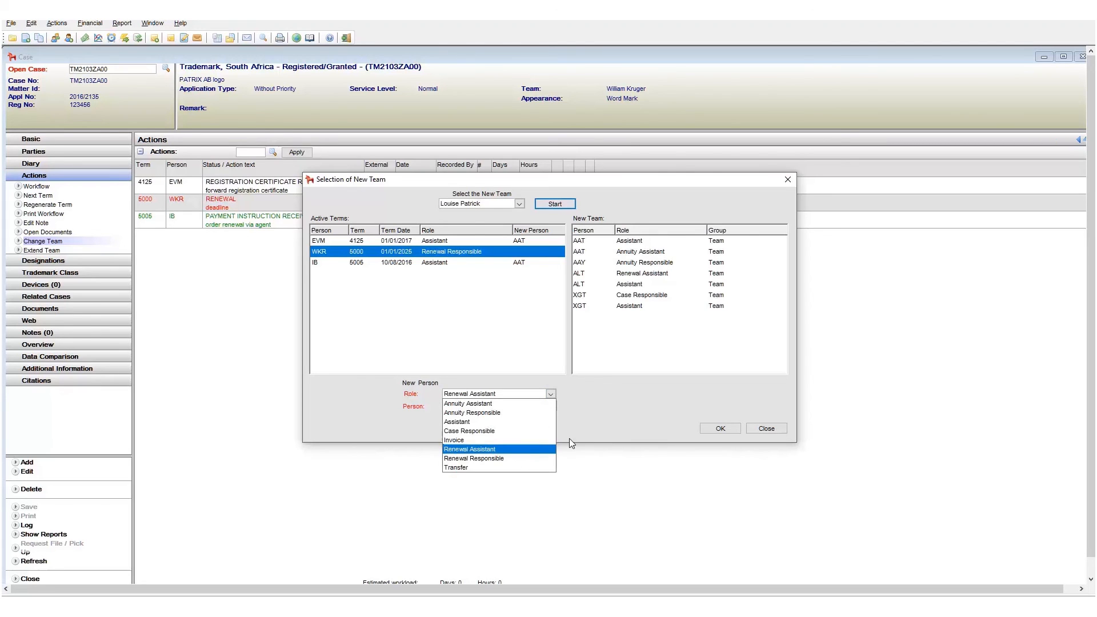
pyautogui.click(505, 459)
pyautogui.click(551, 406)
pyautogui.click(527, 426)
pyautogui.click(527, 426)
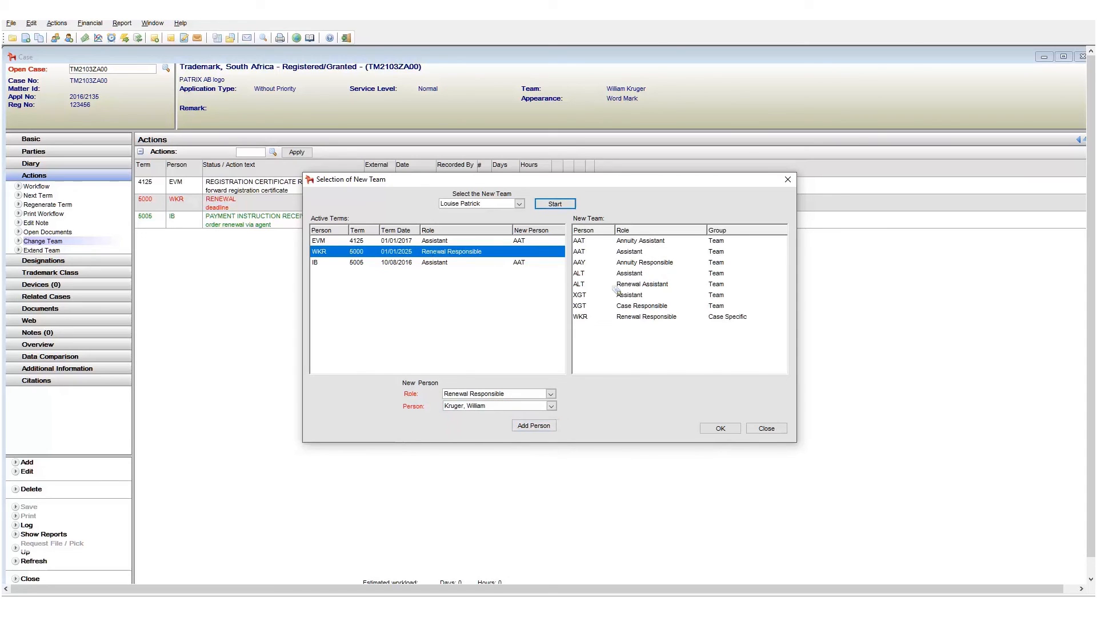
pyautogui.click(732, 434)
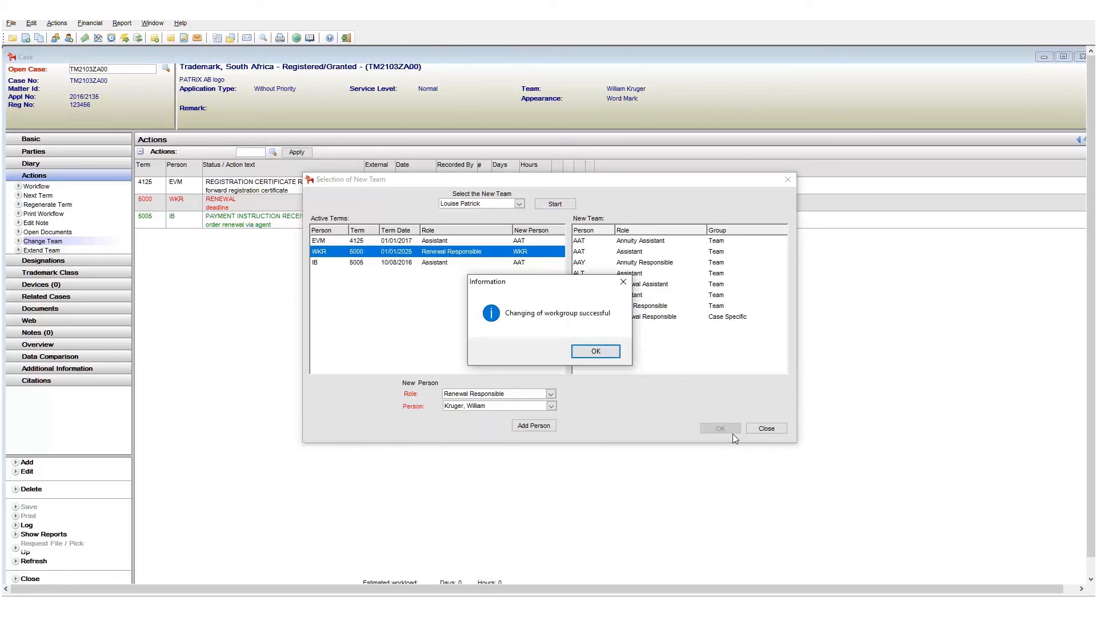
pyautogui.click(596, 352)
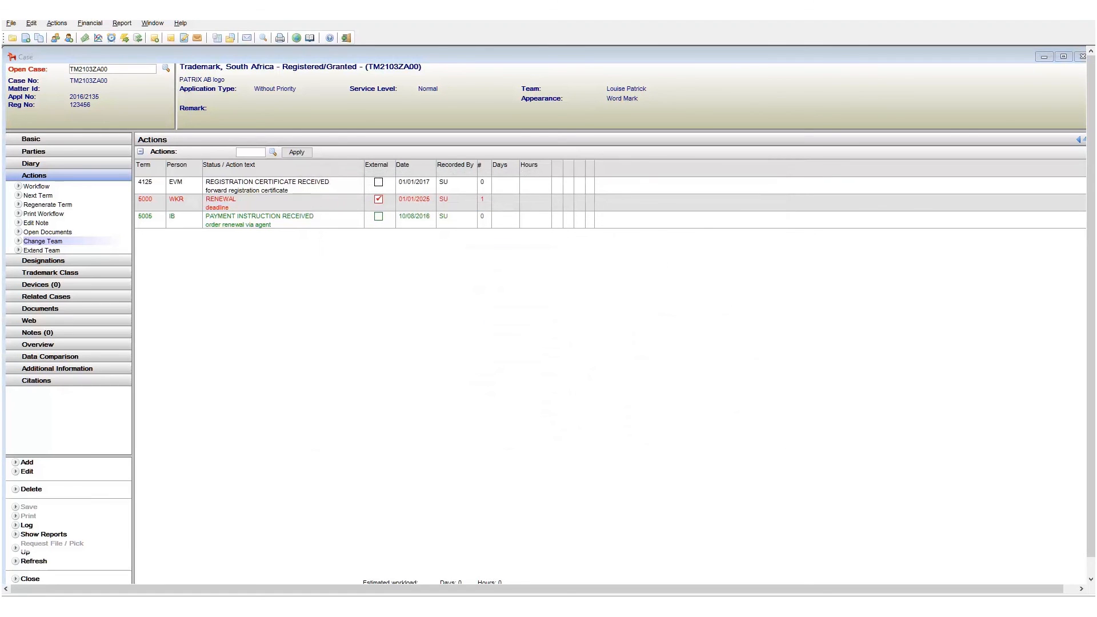